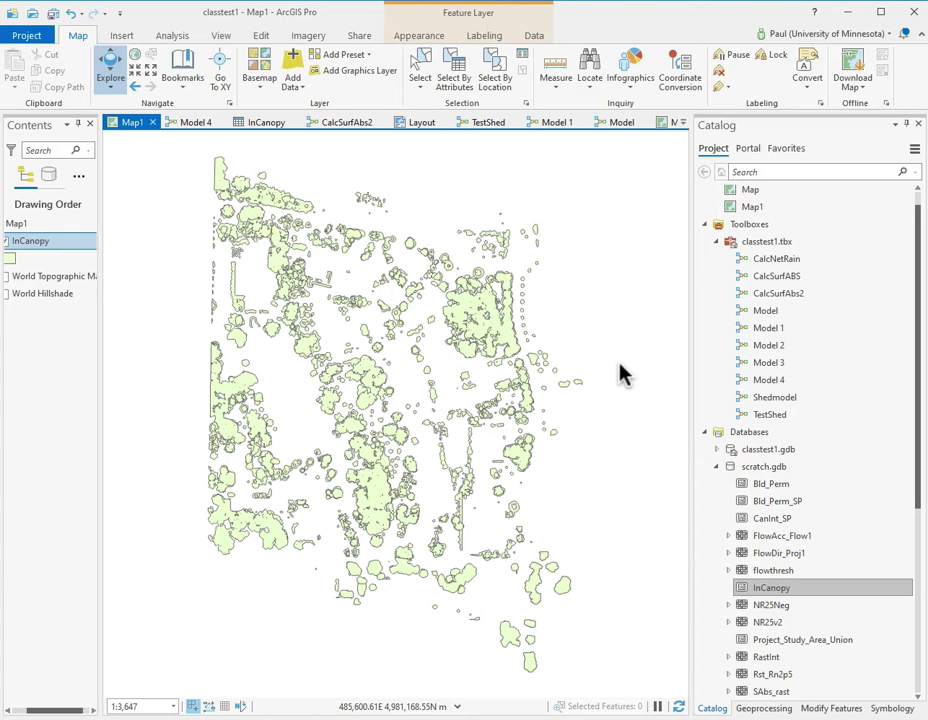
# Step: Look over the CalcSurfAbs2, Model 1 and Model diagrams, the canopy map, and the Calculate Field tool in Model 4
pyautogui.click(353, 124)
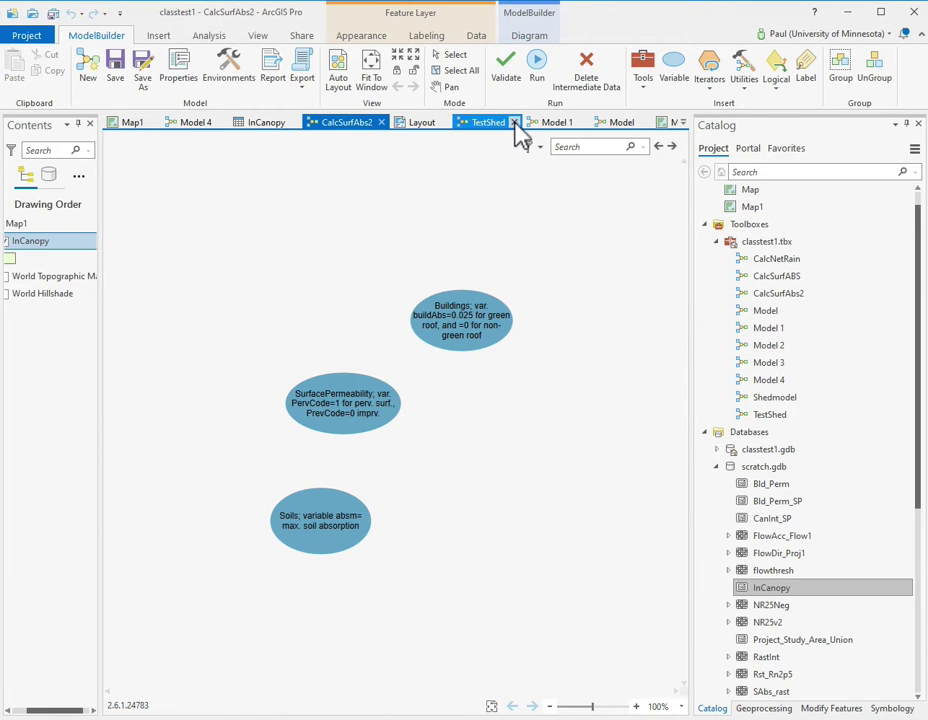
pyautogui.click(556, 123)
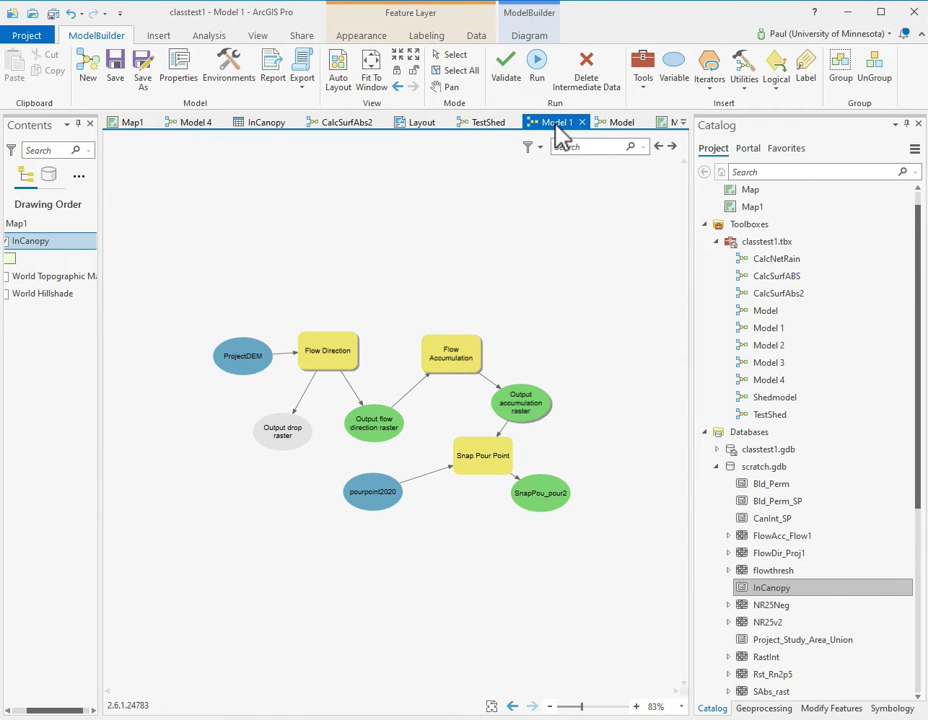
pyautogui.click(618, 124)
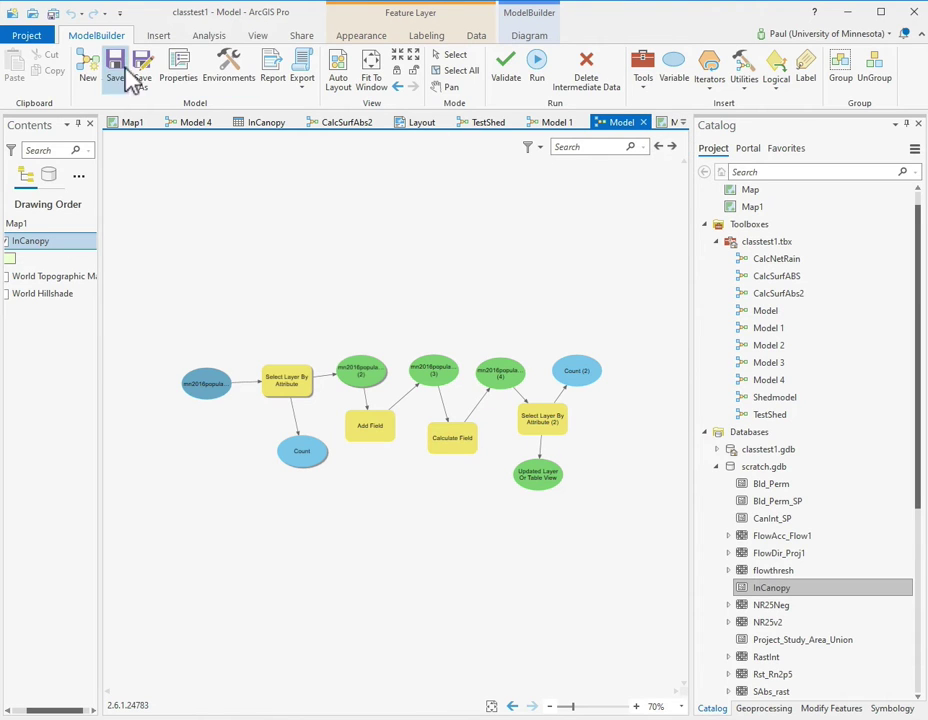
pyautogui.click(196, 125)
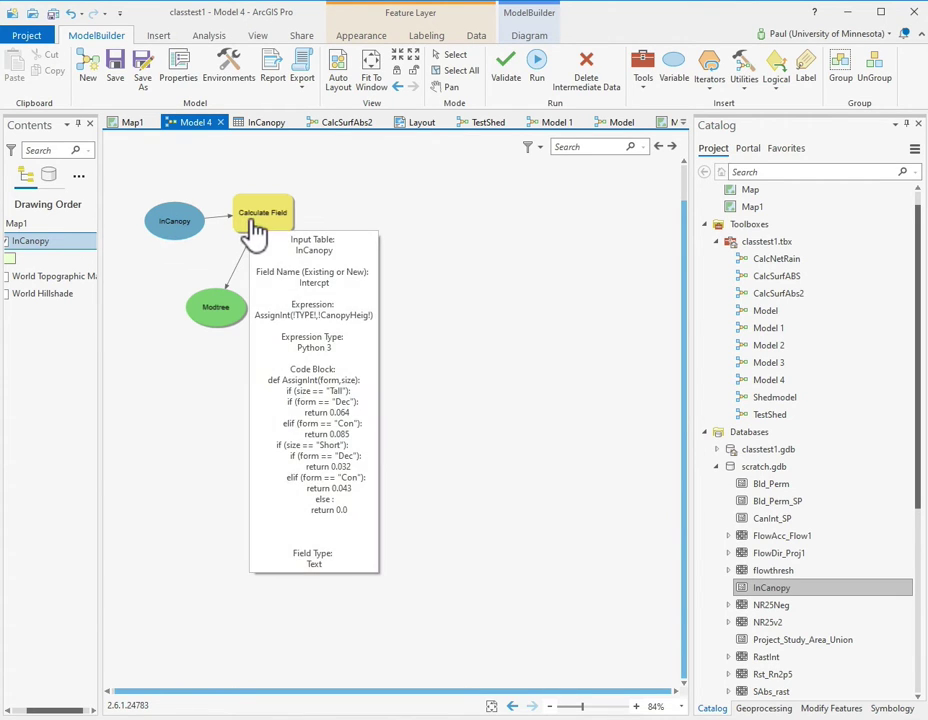
pyautogui.click(128, 130)
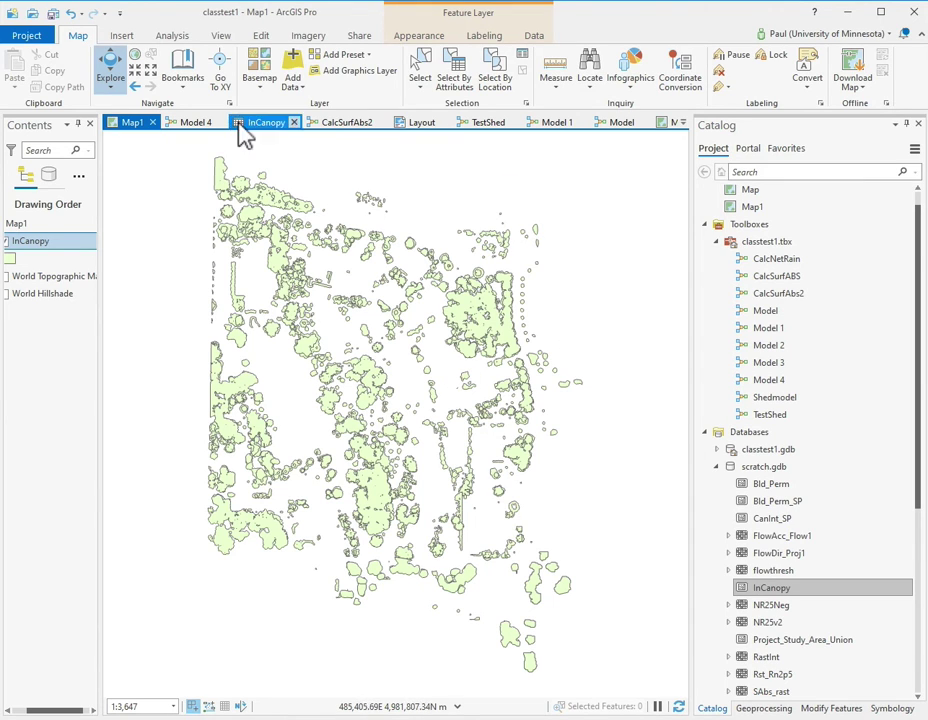
pyautogui.click(195, 128)
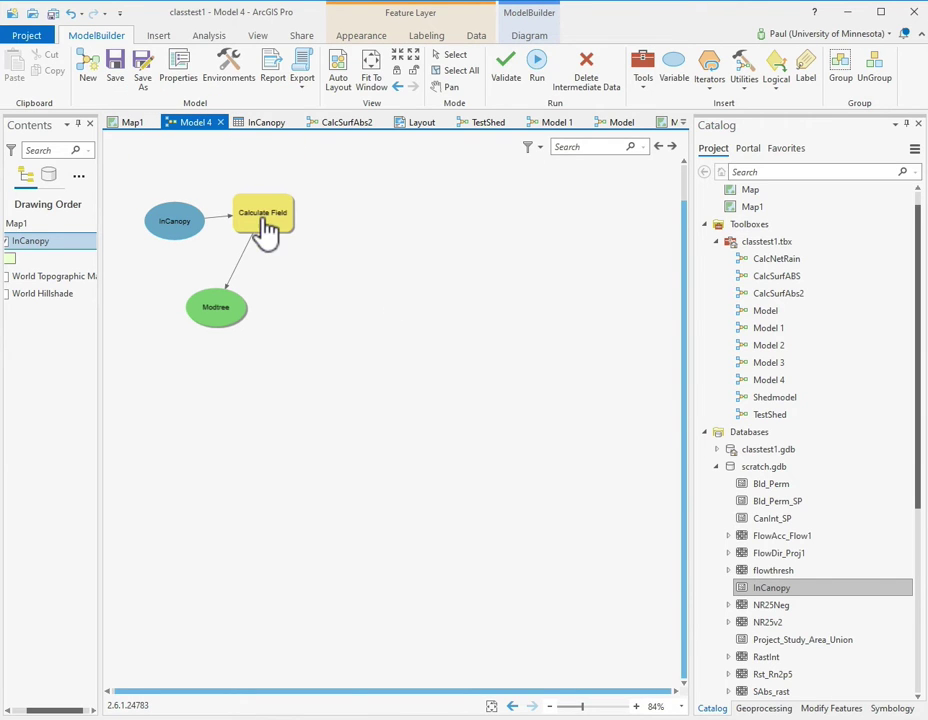
pyautogui.moveTo(265, 220)
# Step: Open the InCanopy layer's attribute table and examine its TYPE, CanopyHeig and Intercpt fields
pyautogui.click(55, 243)
pyautogui.rightClick(56, 245)
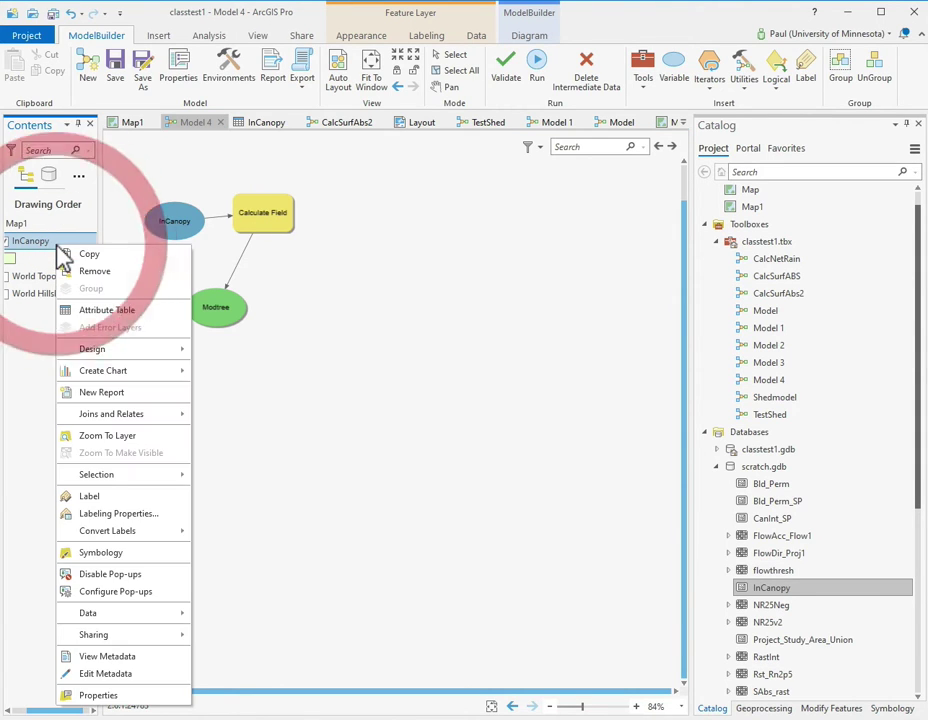
pyautogui.click(99, 314)
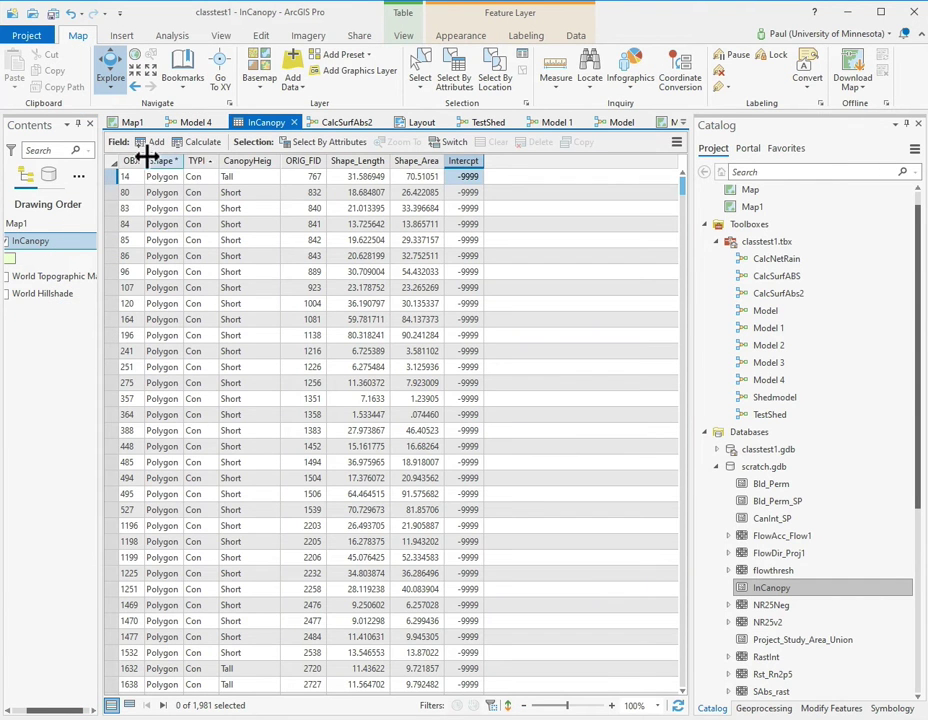
pyautogui.click(200, 178)
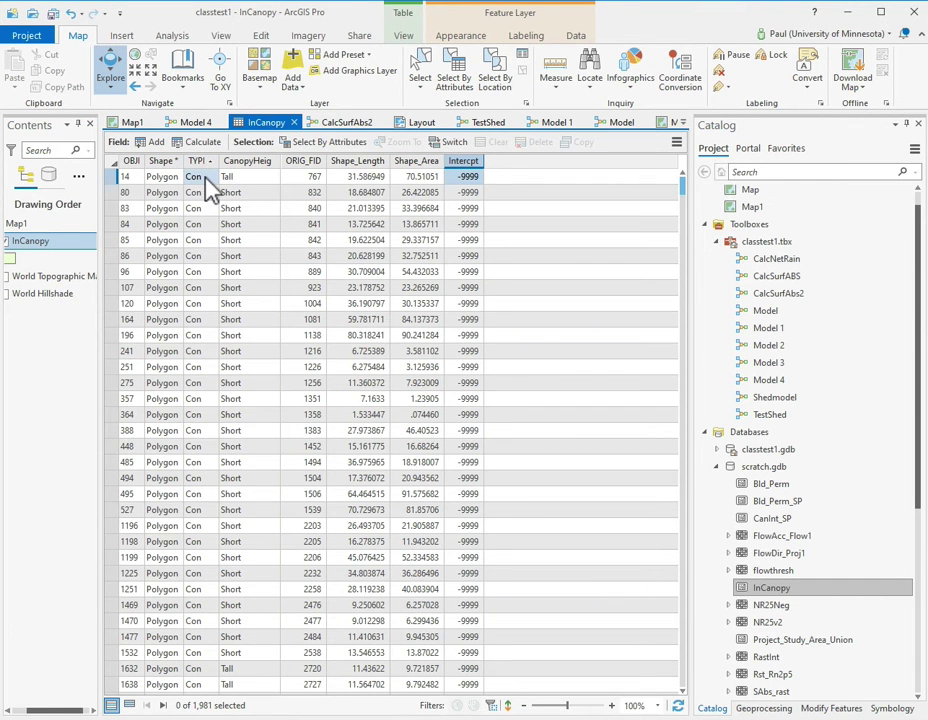
pyautogui.click(243, 210)
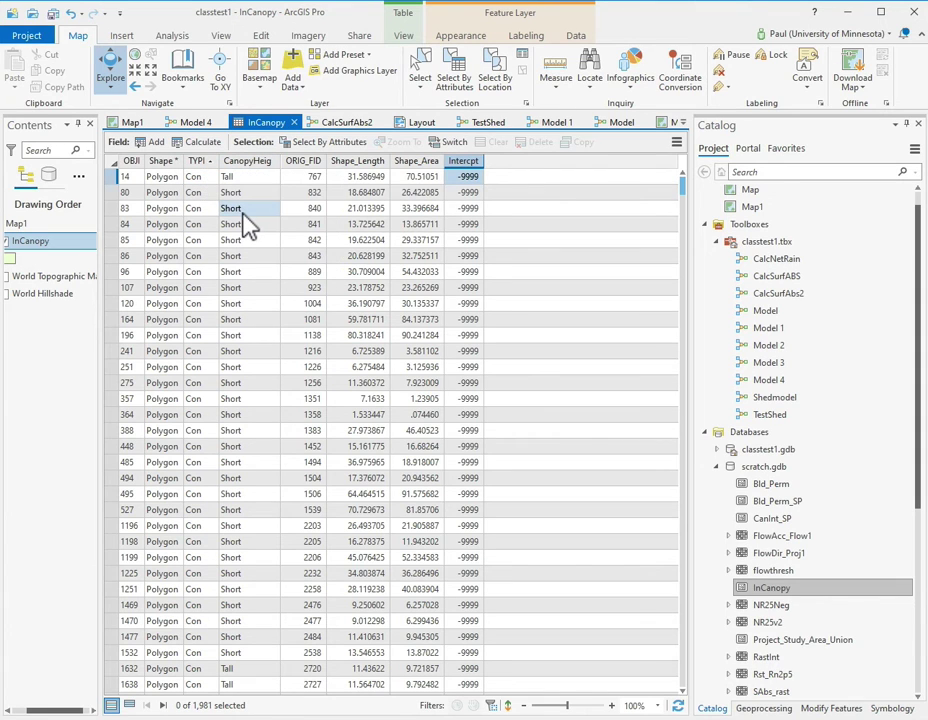
pyautogui.click(465, 163)
# Step: Open Model 4's Calculate Field parameters and examine the AssignInt expression and its full Python code block
pyautogui.click(197, 128)
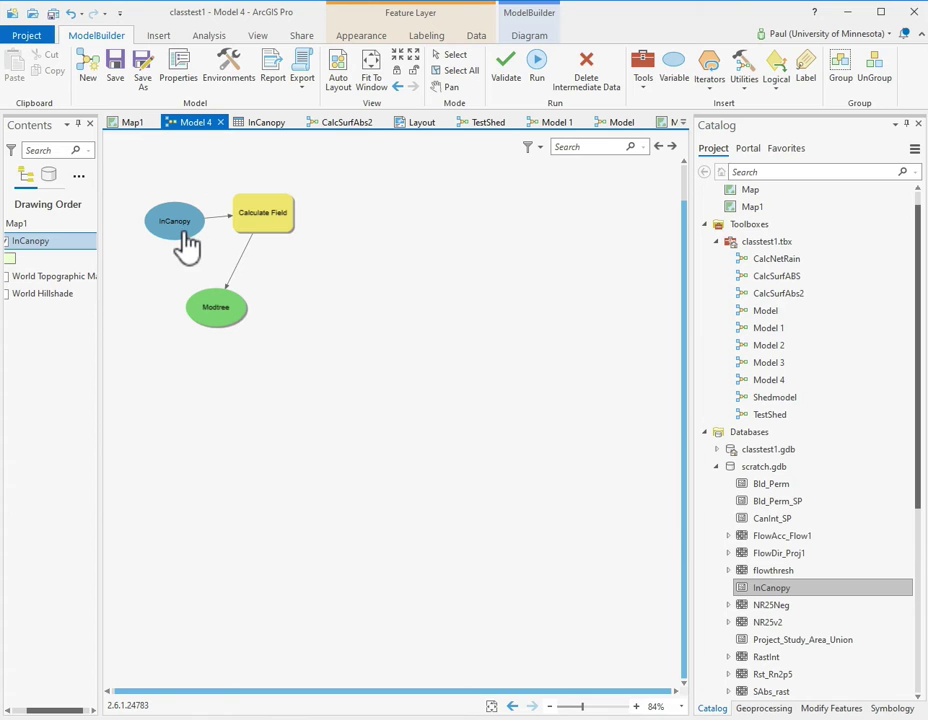
pyautogui.rightClick(259, 212)
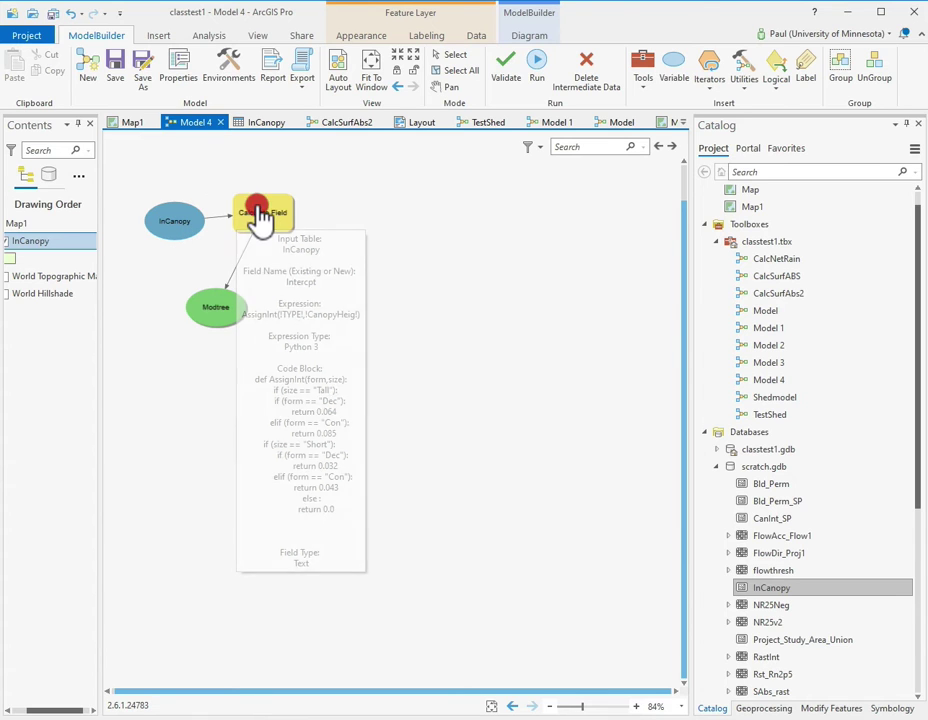
pyautogui.click(284, 215)
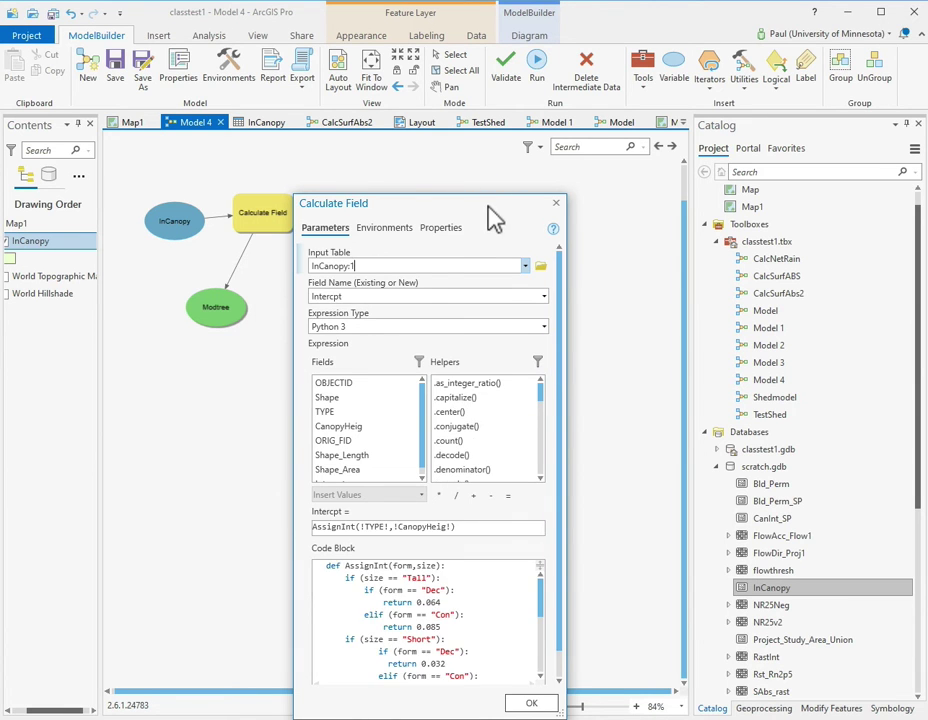
pyautogui.moveTo(489, 199); pyautogui.dragTo(518, 161)
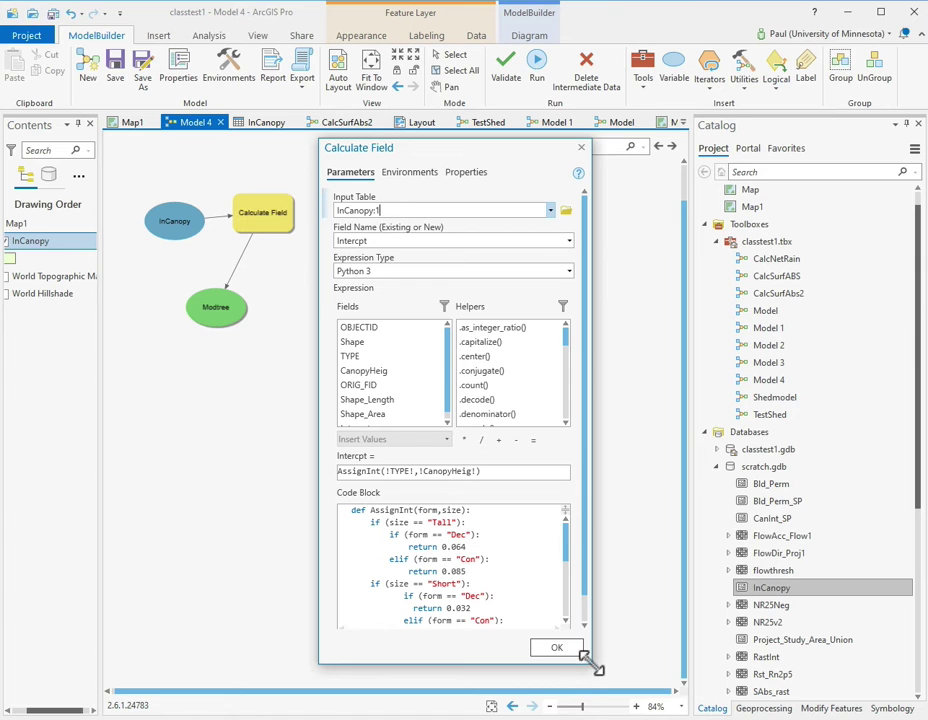
pyautogui.moveTo(590, 662); pyautogui.dragTo(592, 710)
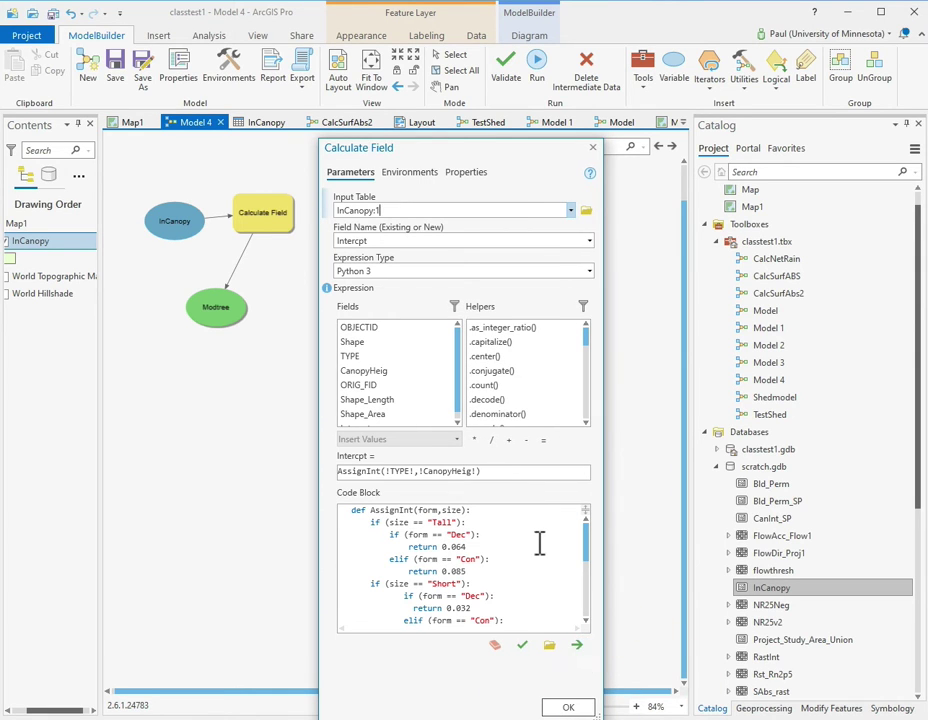
pyautogui.scroll(-2, 539, 543)
pyautogui.scroll(2, 539, 543)
pyautogui.moveTo(528, 164); pyautogui.dragTo(530, 76)
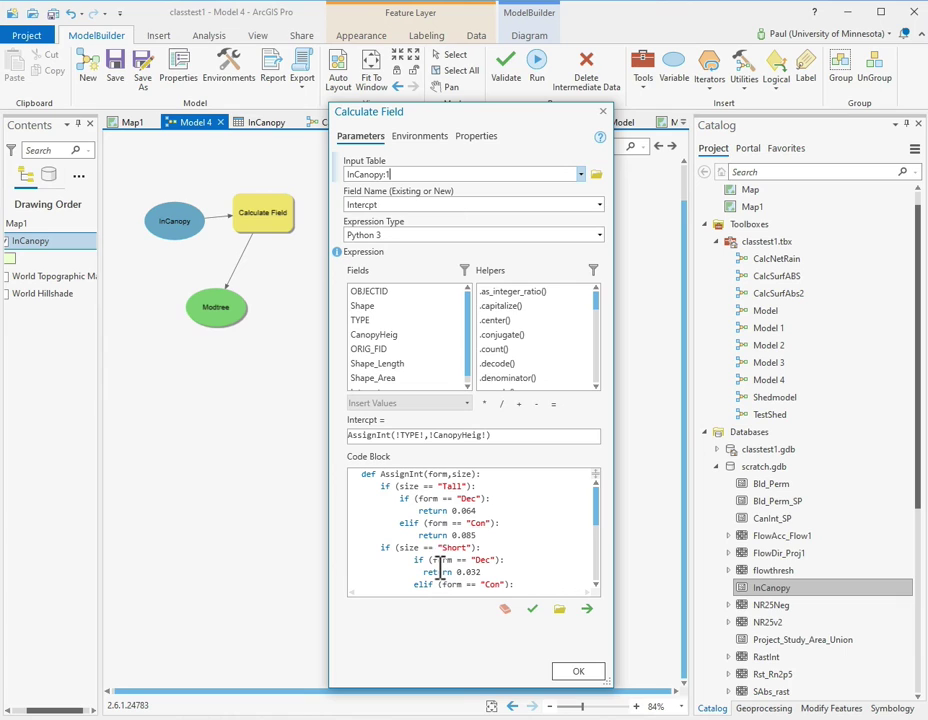
pyautogui.scroll(-2, 529, 540)
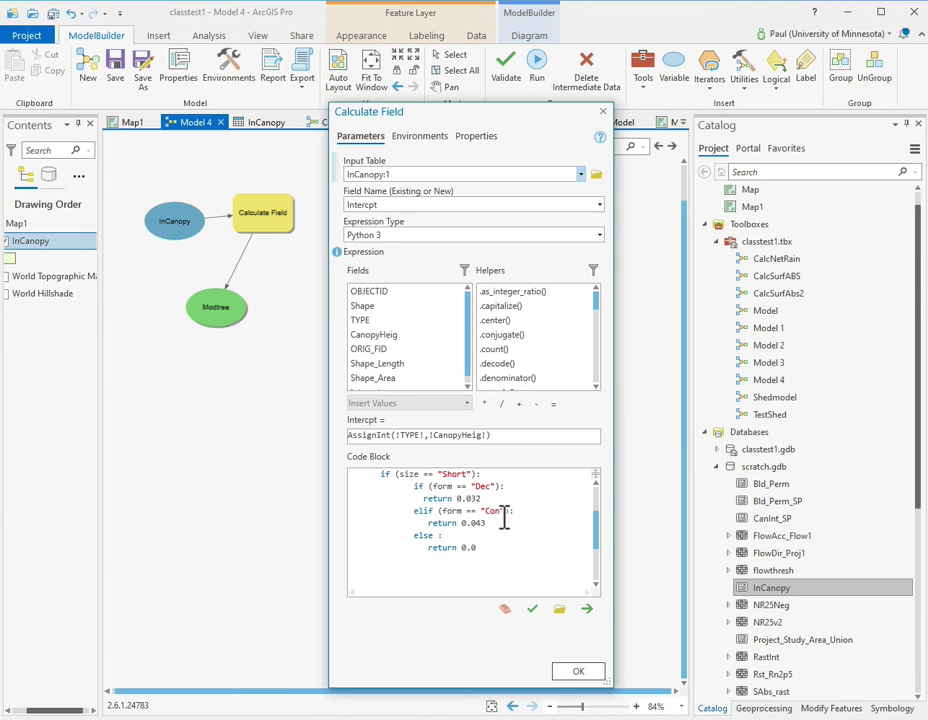
# Step: Verify the AssignInt expression for Intercpt, review its code block, and accept the Calculate Field parameters
pyautogui.click(532, 608)
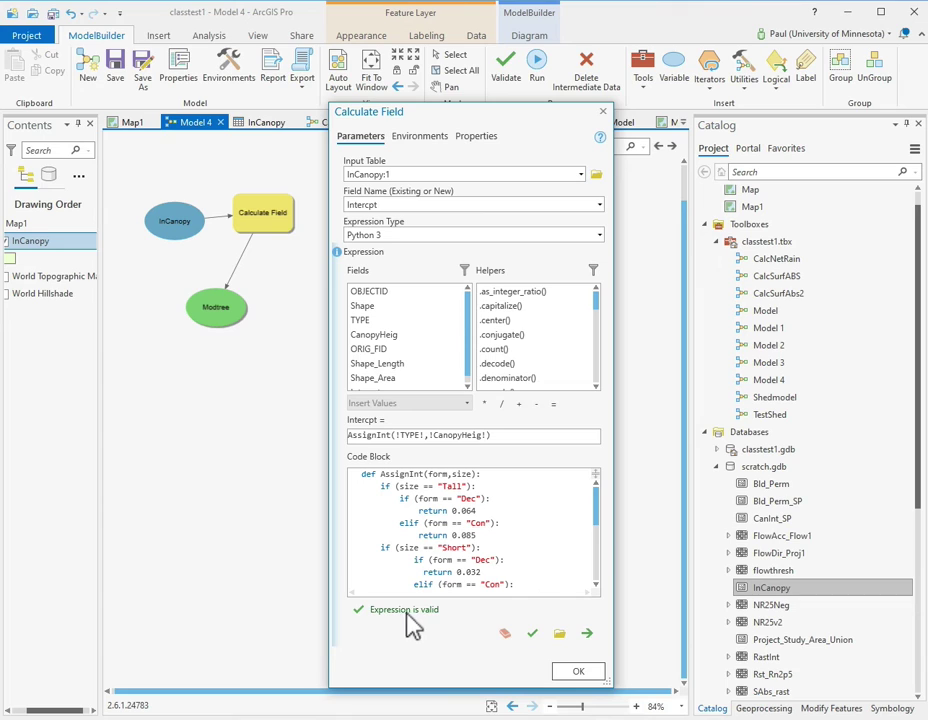
pyautogui.click(587, 677)
pyautogui.scroll(-3, 577, 575)
pyautogui.scroll(1, 578, 568)
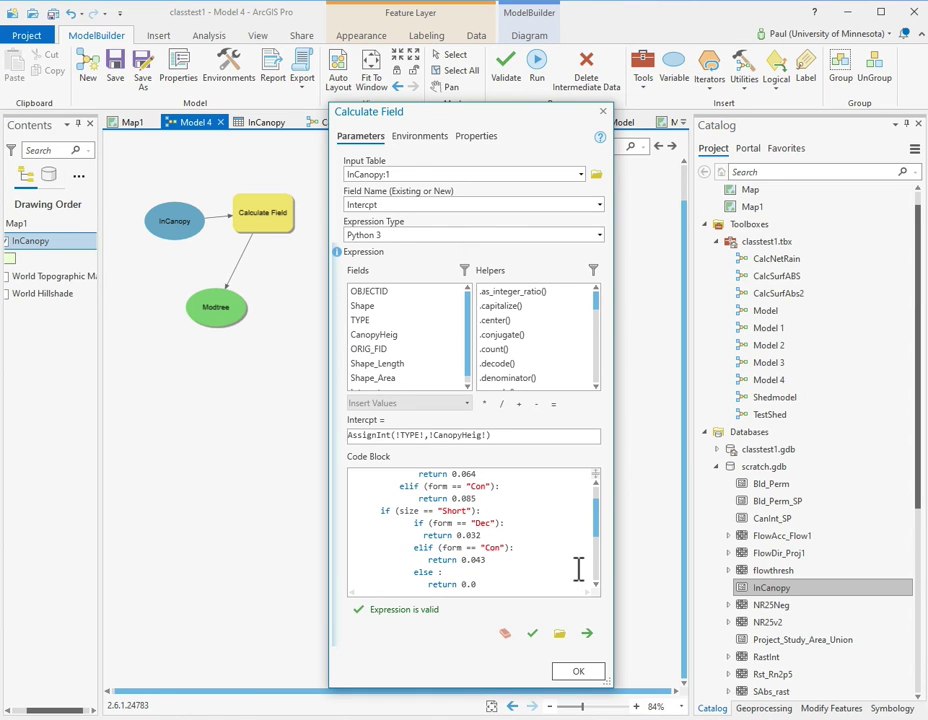
pyautogui.click(592, 675)
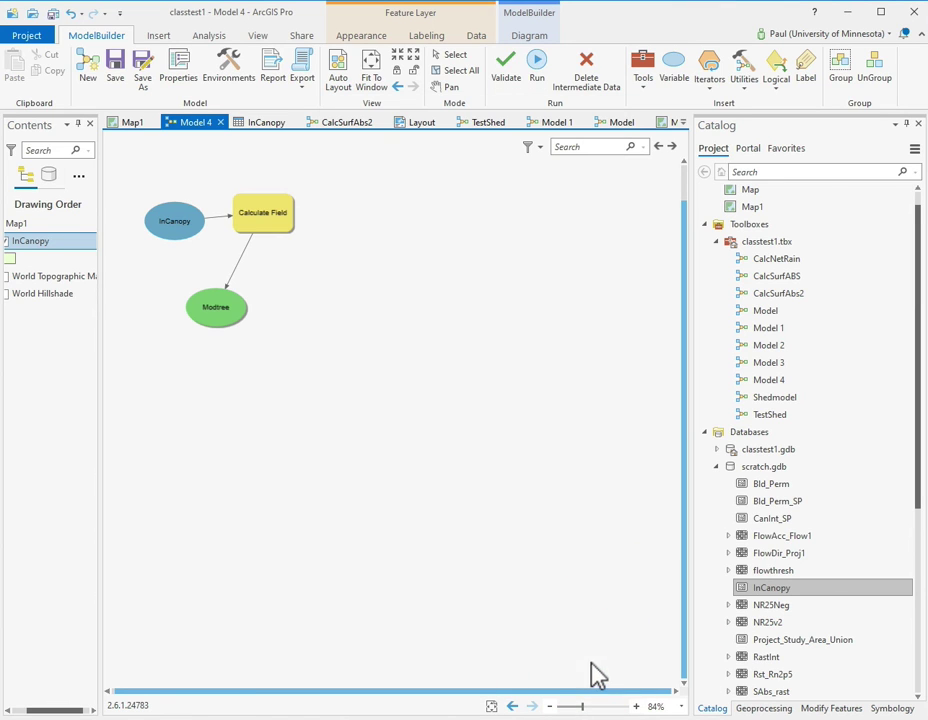
# Step: Validate and run Model 4 to calculate the Intercpt field, and close the run report
pyautogui.click(508, 66)
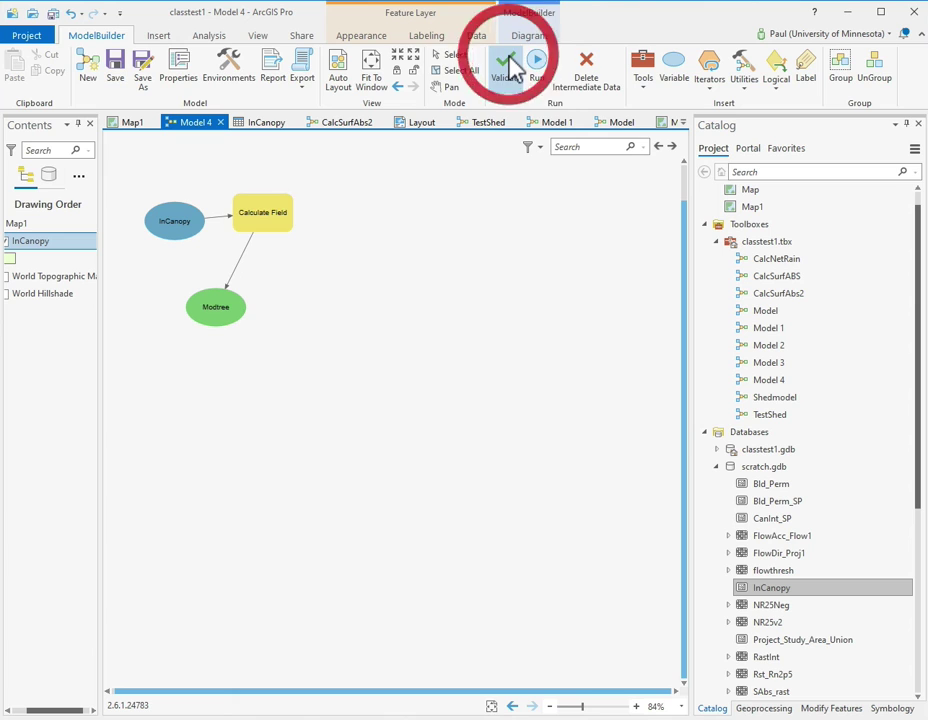
pyautogui.click(537, 70)
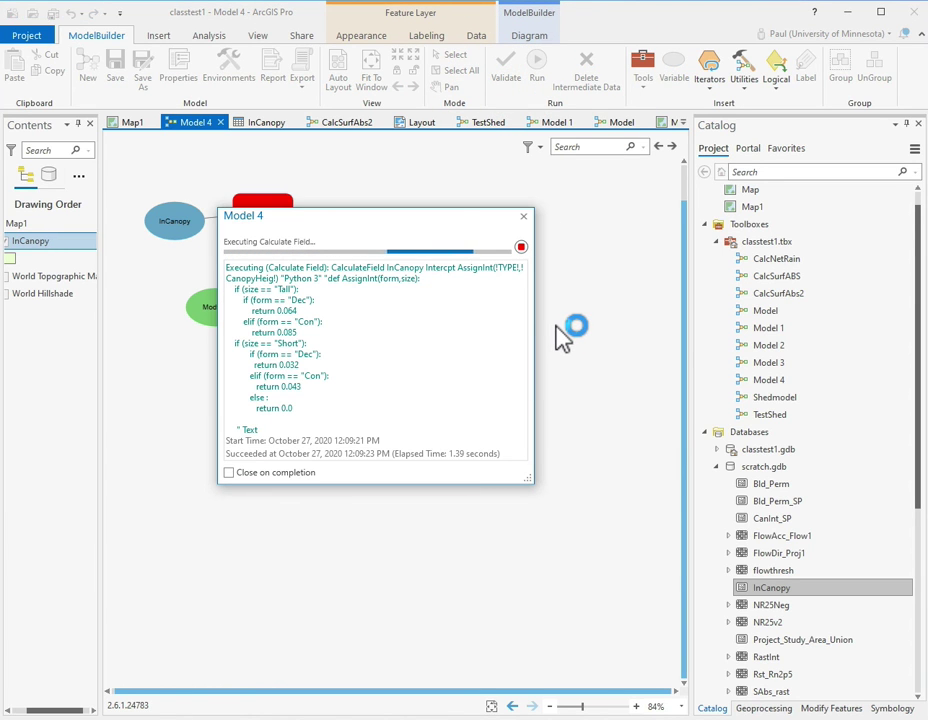
pyautogui.click(522, 219)
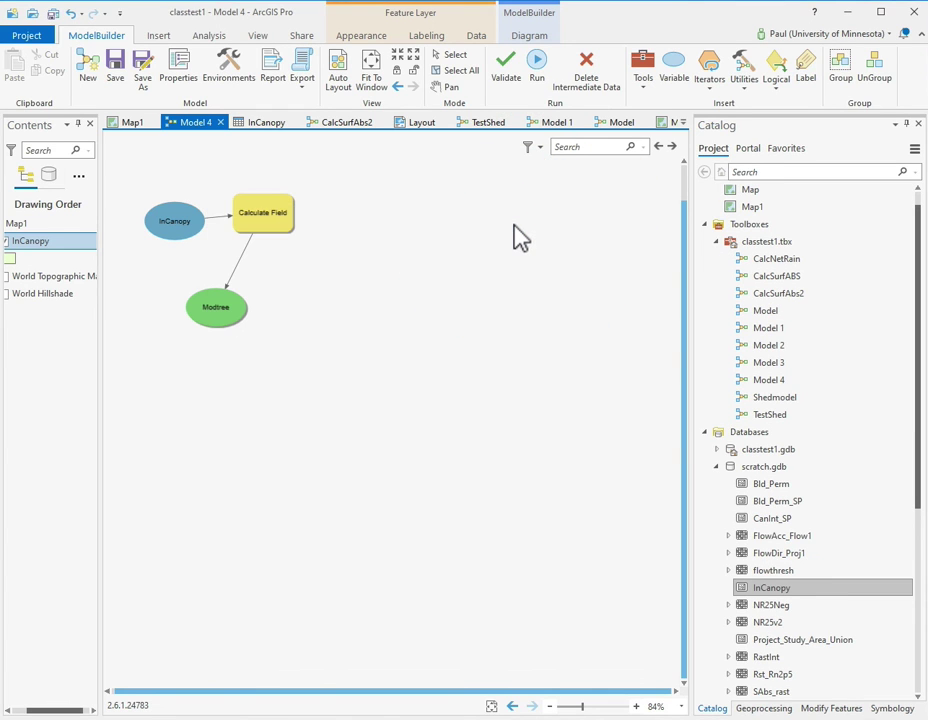
# Step: Check the calculated Intercpt values against tree type and canopy height in the InCanopy table
pyautogui.click(255, 124)
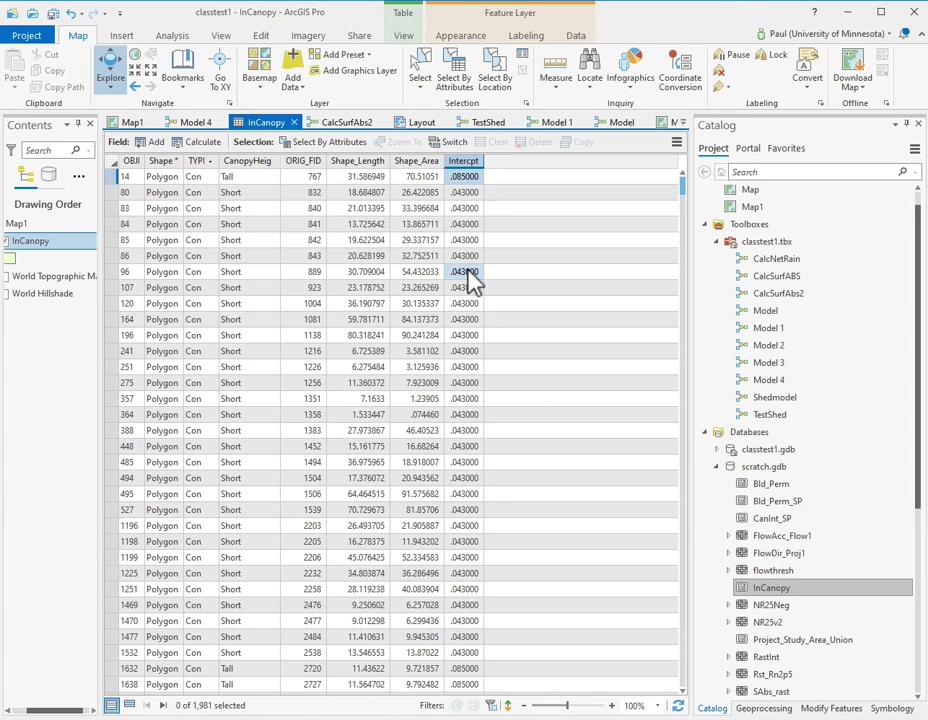
pyautogui.scroll(-4, 296, 468)
pyautogui.scroll(-20, 296, 468)
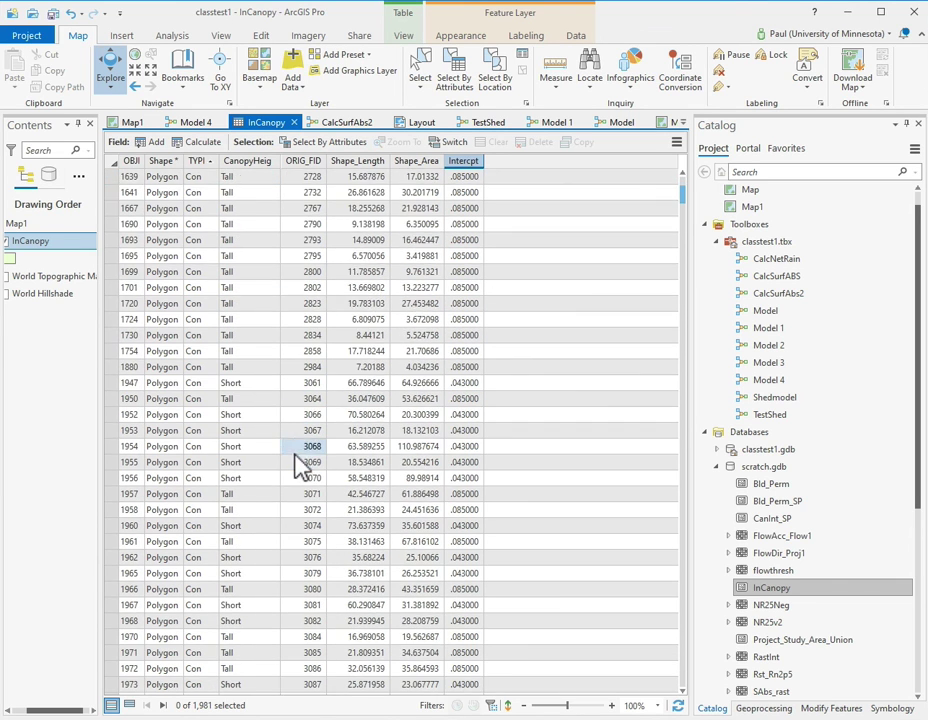